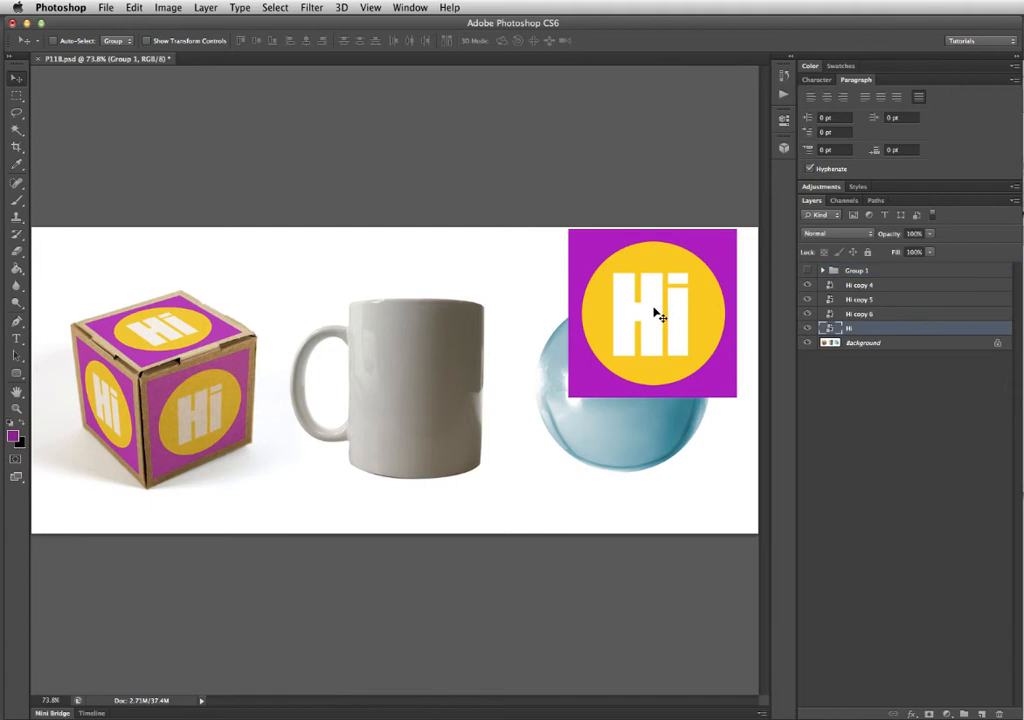
Move the Hi artwork over the front of the mug and lower its layer opacity to 82%.
key("super+space")
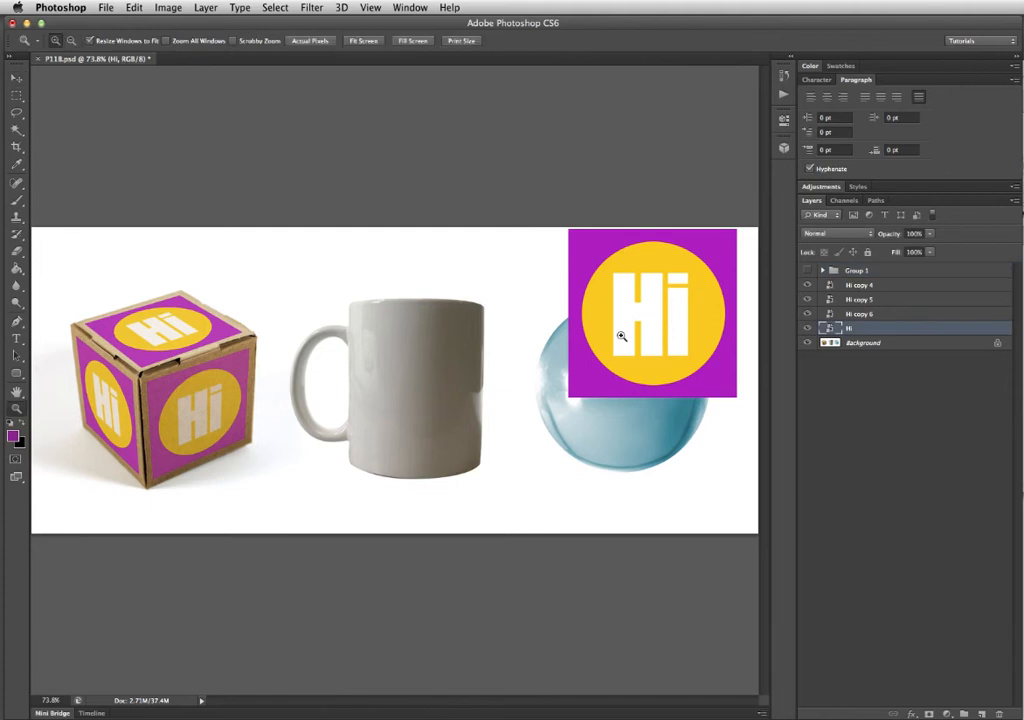
left_click(618, 338, "super")
left_click_drag(591, 366, 456, 403)
key("super+0")
left_click(930, 234)
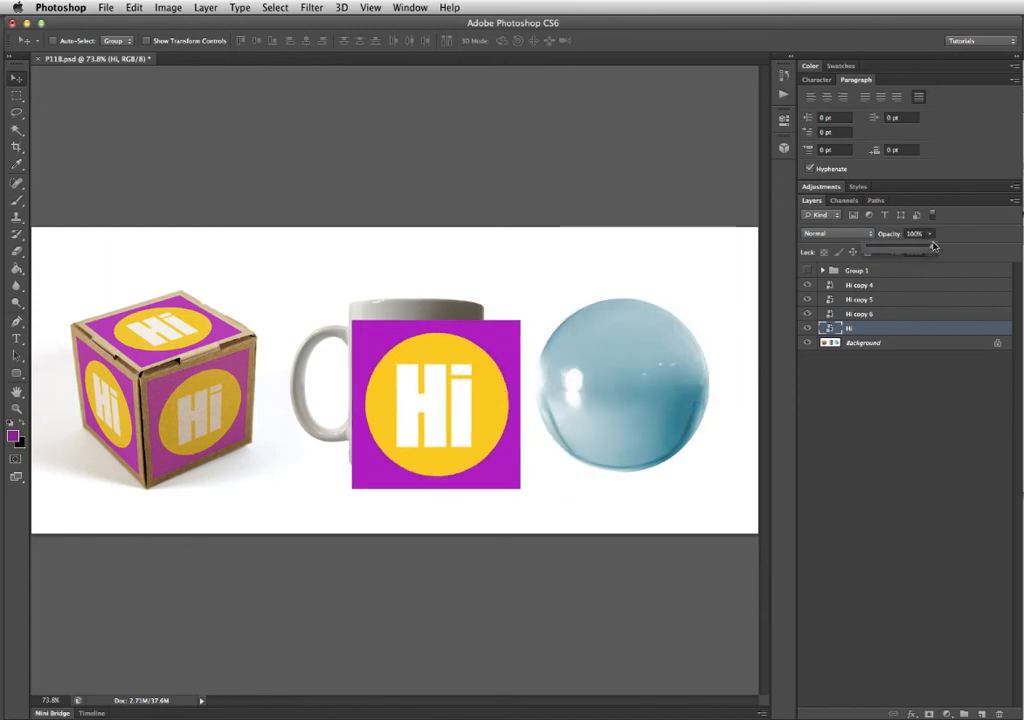
left_click_drag(930, 246, 919, 246)
Scale the Hi artwork proportionally to about 63.5% and centre it on the front of the mug.
left_click(398, 424, "super")
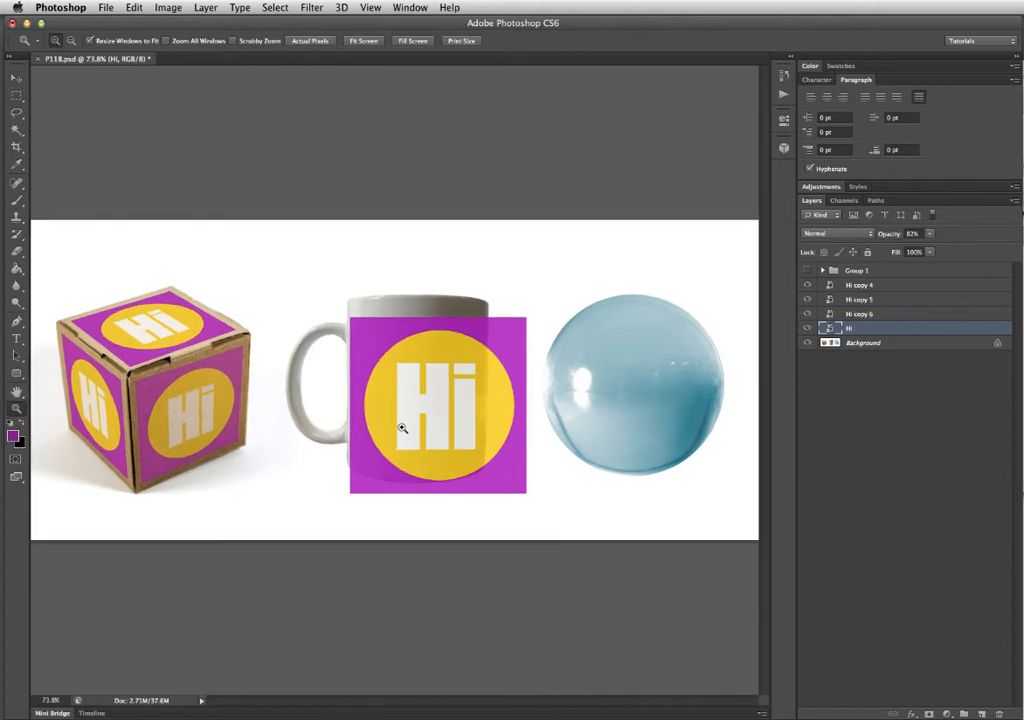
left_click(476, 427, "super")
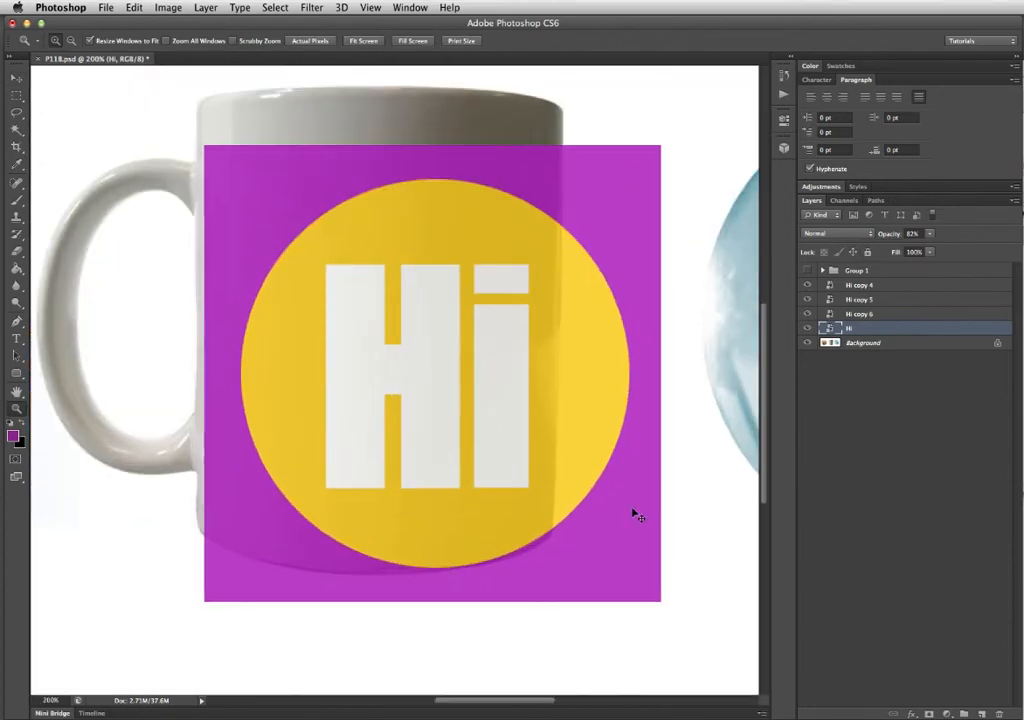
key("super+t")
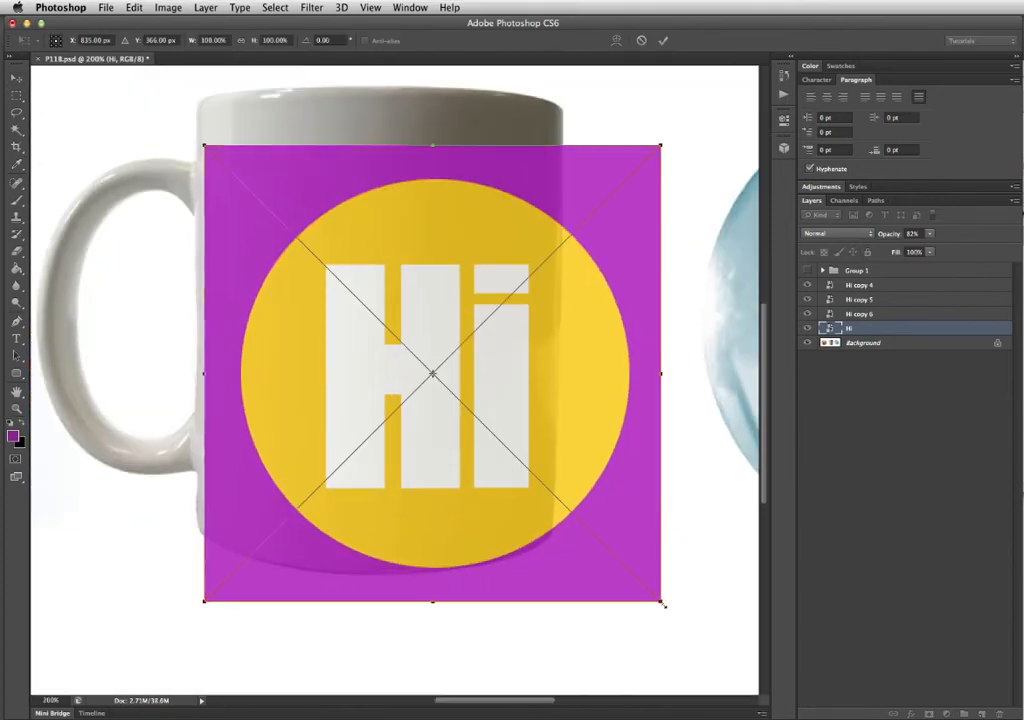
left_click_drag(665, 602, 461, 496)
left_click_drag(442, 414, 465, 443)
left_click_drag(526, 474, 517, 465)
mouse_move(494, 434)
left_mouse_down()
mouse_move(505, 441)
mouse_move(487, 424)
left_mouse_up()
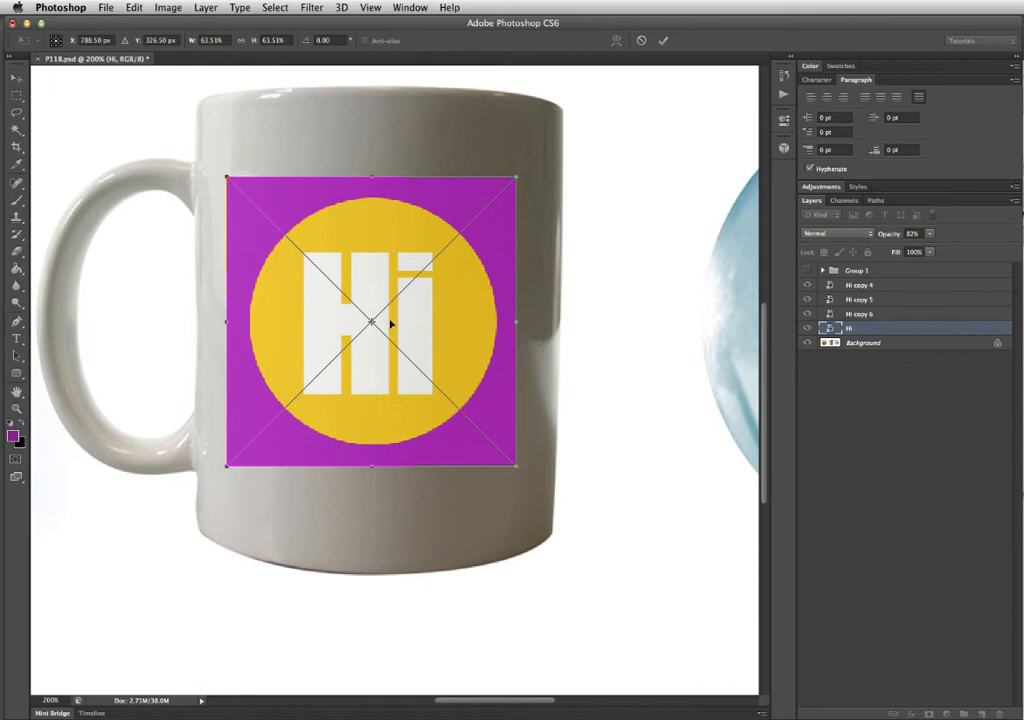
left_click_drag(412, 325, 415, 325)
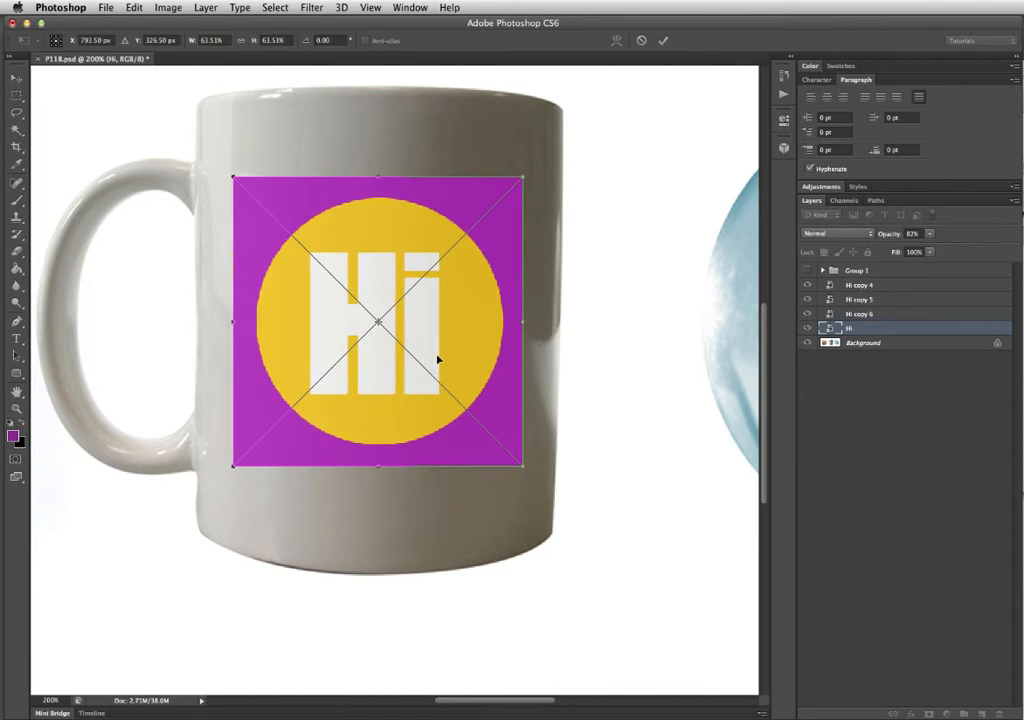
Custom-warp the artwork, bending its lower edge downward and its upper edge upward to follow the mug's curvature.
right_click(356, 321)
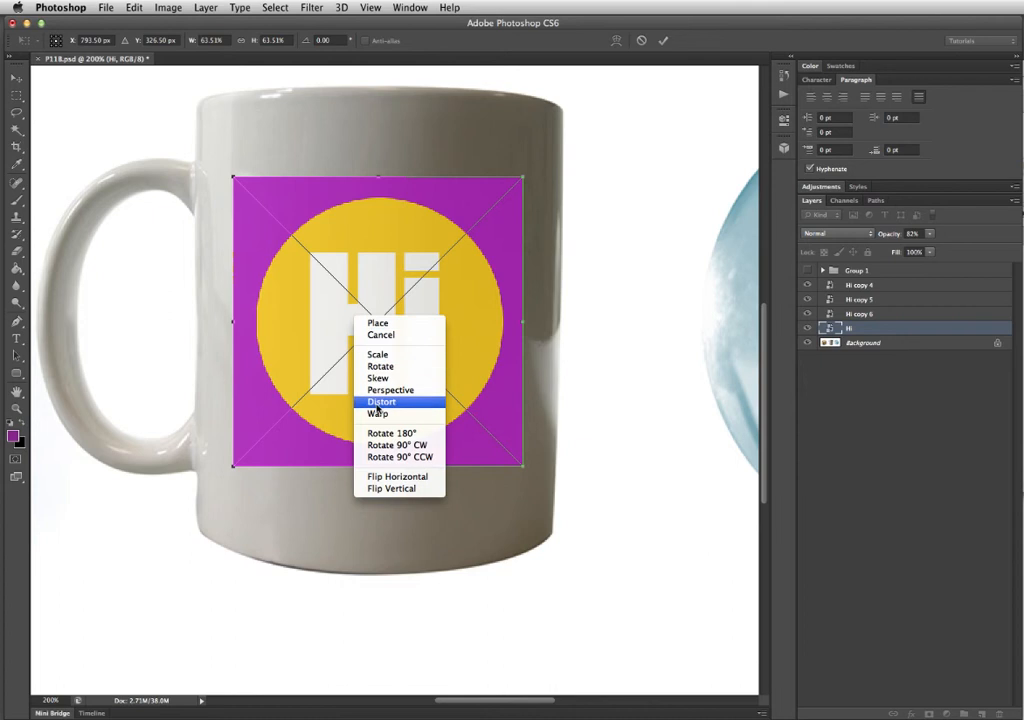
left_click(366, 414)
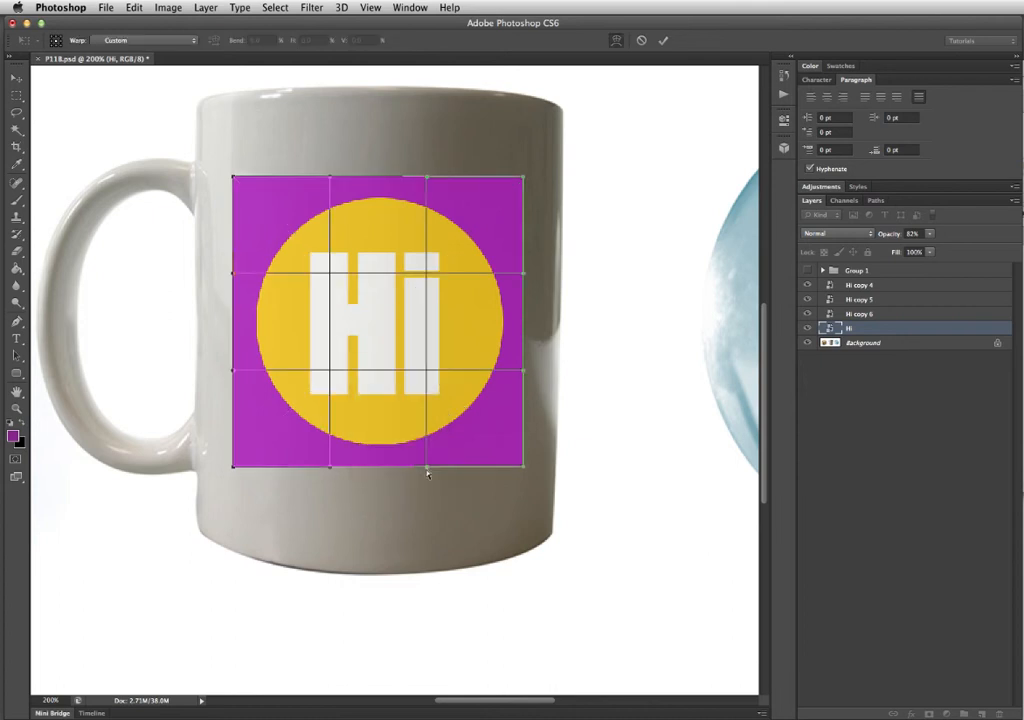
left_click_drag(428, 471, 425, 485)
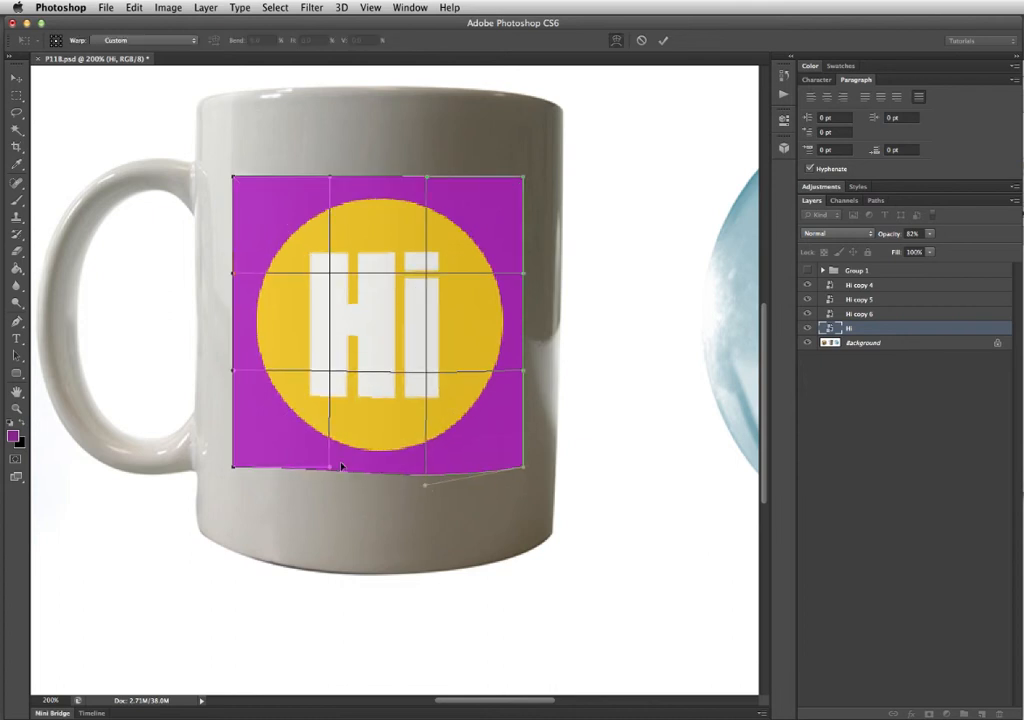
left_click_drag(329, 469, 324, 490)
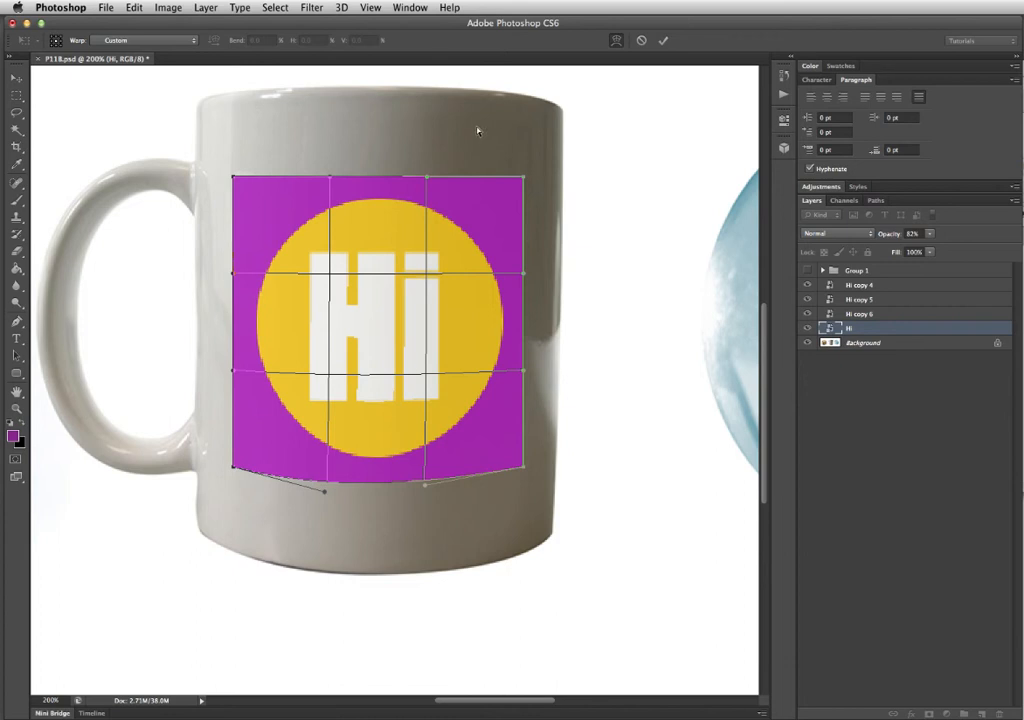
left_click_drag(427, 175, 427, 157)
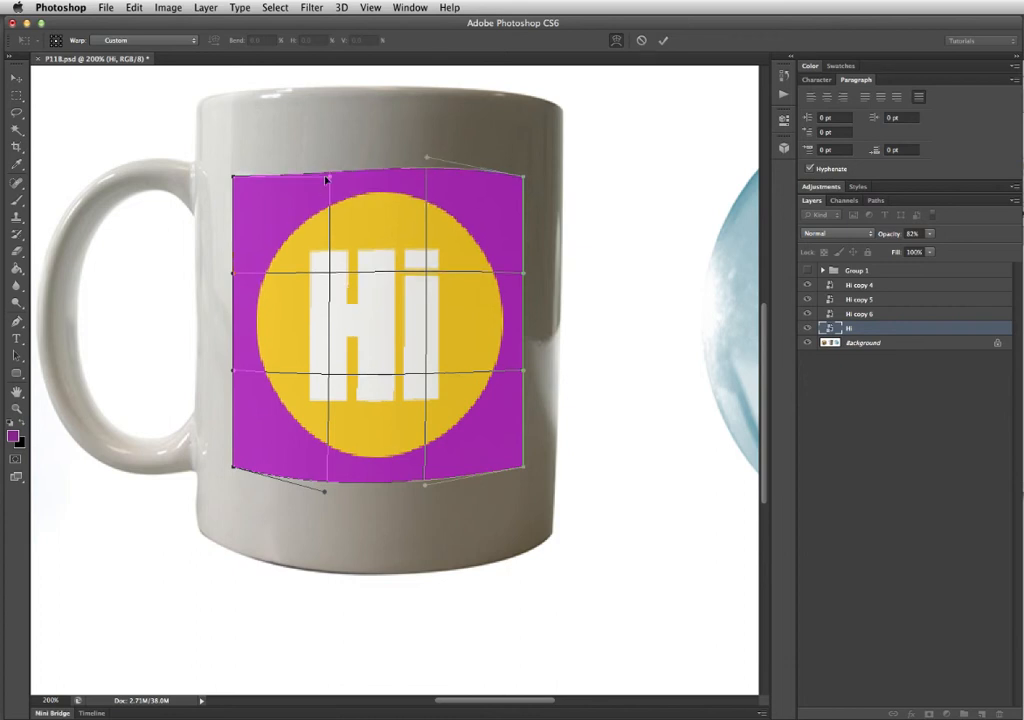
left_click_drag(330, 175, 331, 165)
Try refining the warp's upper corners and upper edge curve, and undo the whole applied transform.
left_click_drag(523, 177, 523, 184)
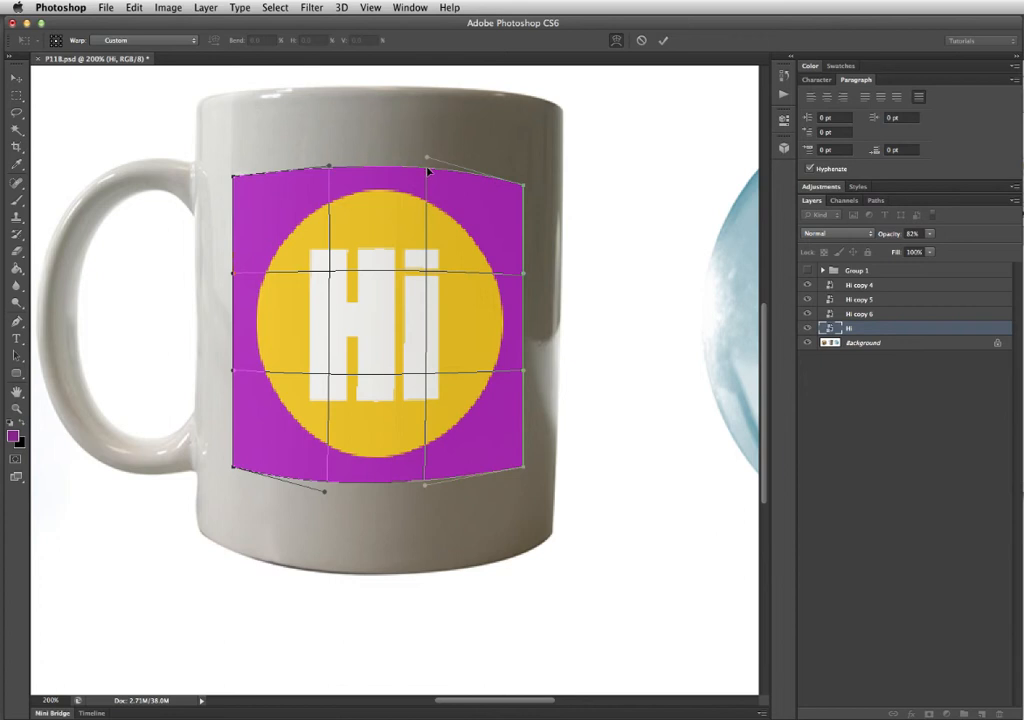
left_click_drag(234, 179, 235, 178)
left_click_drag(330, 167, 329, 171)
left_click_drag(426, 158, 427, 160)
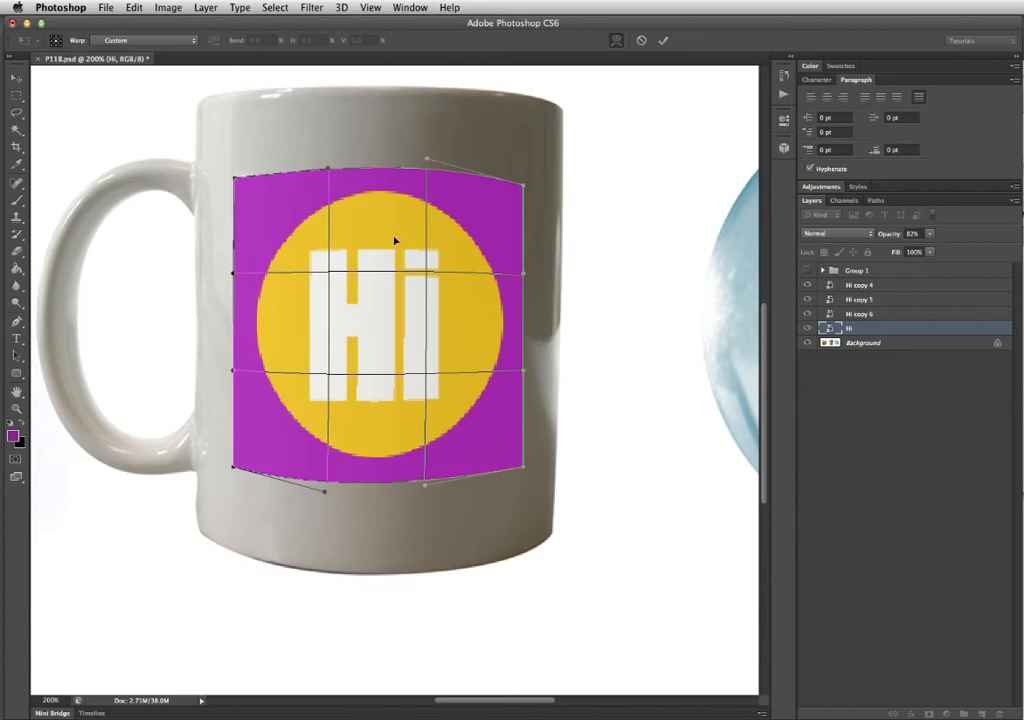
key("Return")
key("super+z")
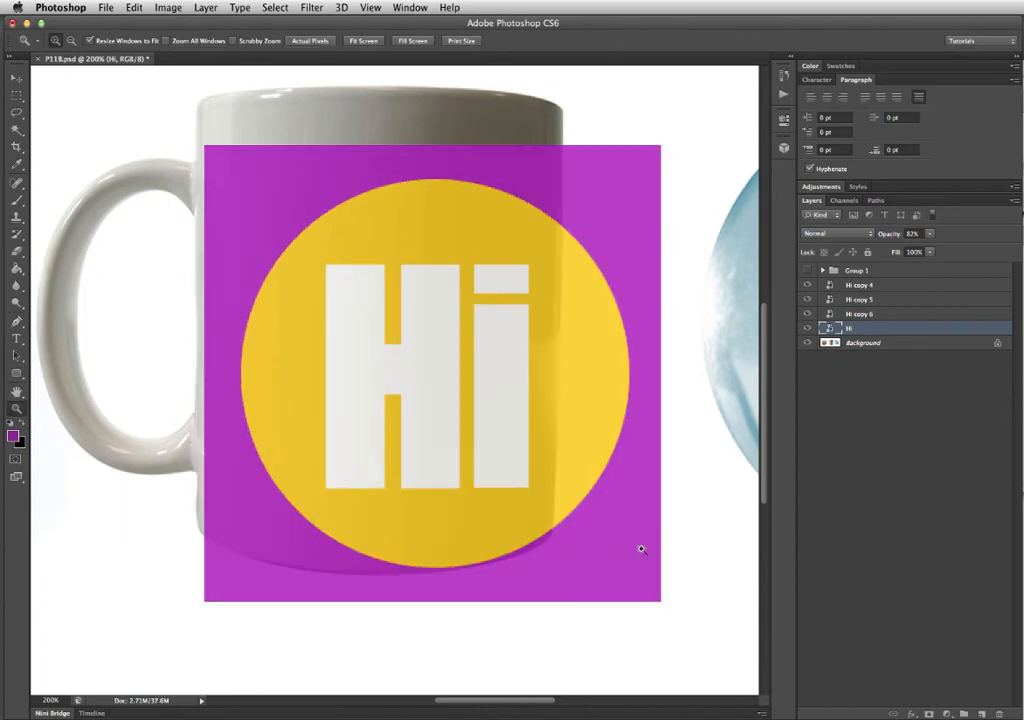
Scale the Hi artwork proportionally to about 65.2% and fit it on the front of the mug.
key("ctrl+t")
left_click_drag(660, 603, 497, 466)
left_click_drag(470, 406, 484, 428)
left_click_drag(535, 478, 522, 460)
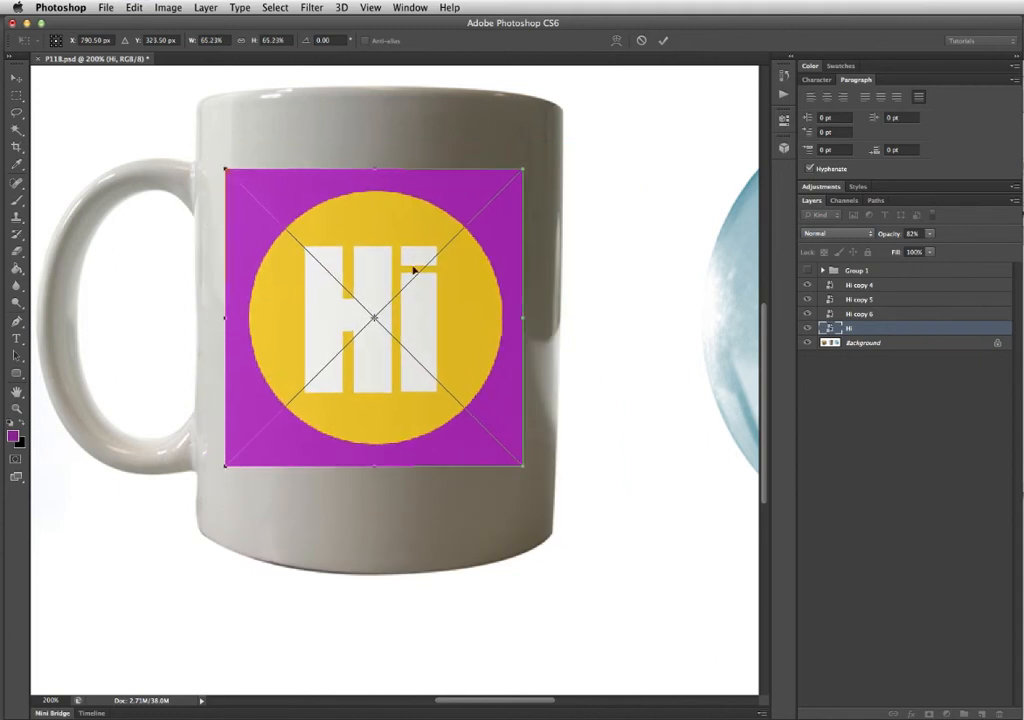
Warp the artwork with the Bulge preset at a 9.9% bend and nudge it to centre it on the mug.
left_click(617, 40)
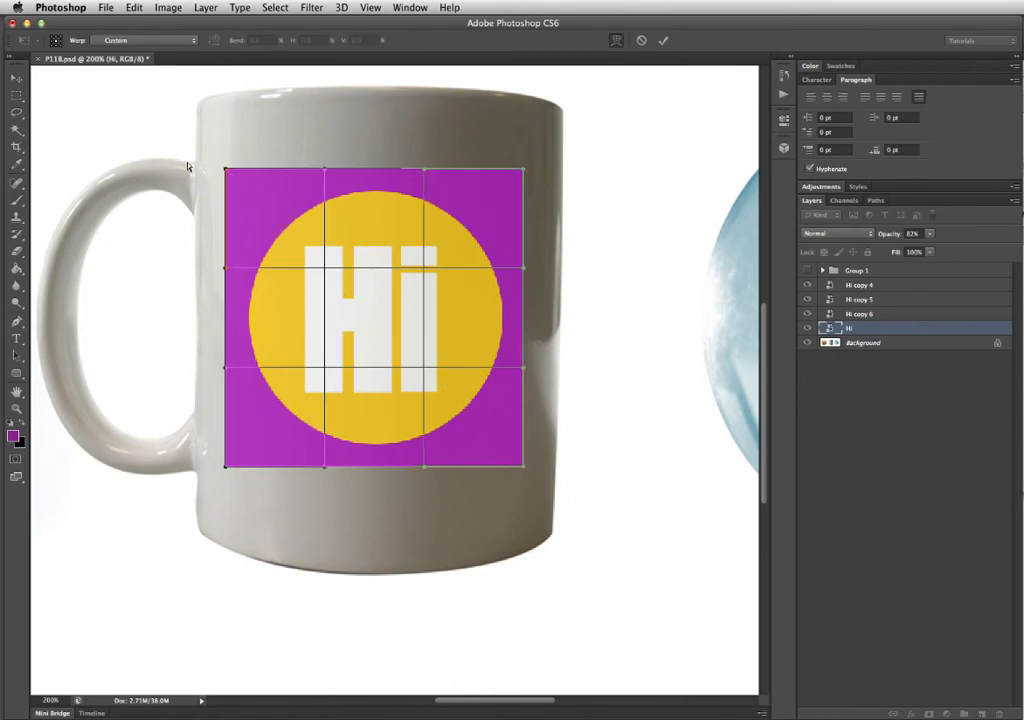
left_click(150, 41)
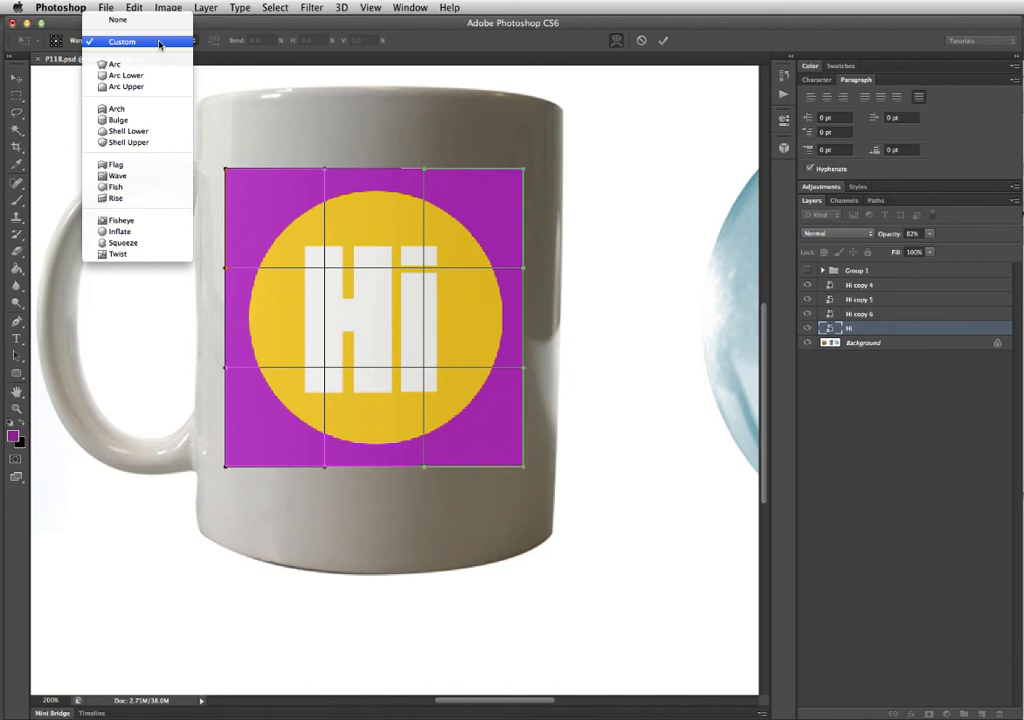
left_click(107, 122)
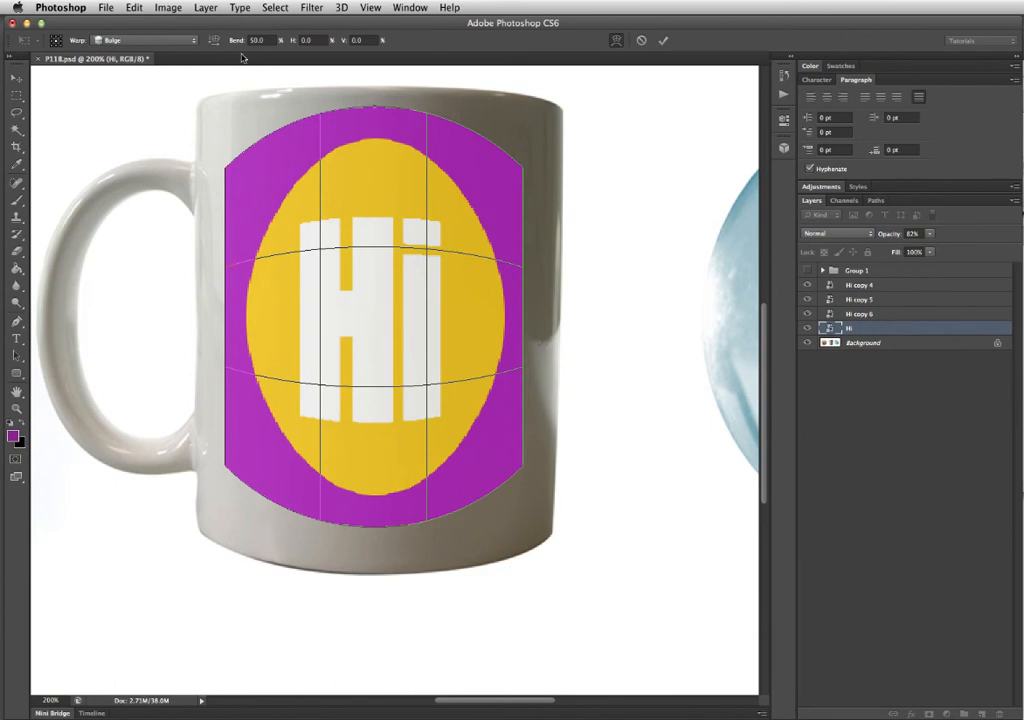
double_click(269, 40)
left_click_drag(238, 44, 46, 48)
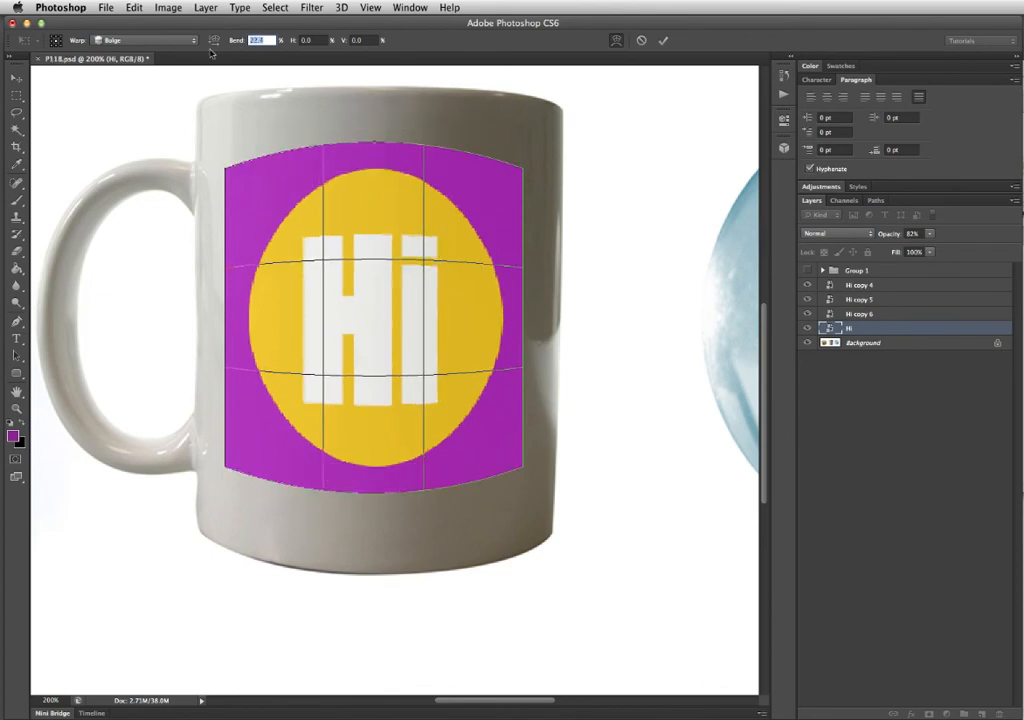
left_click_drag(238, 44, 134, 45)
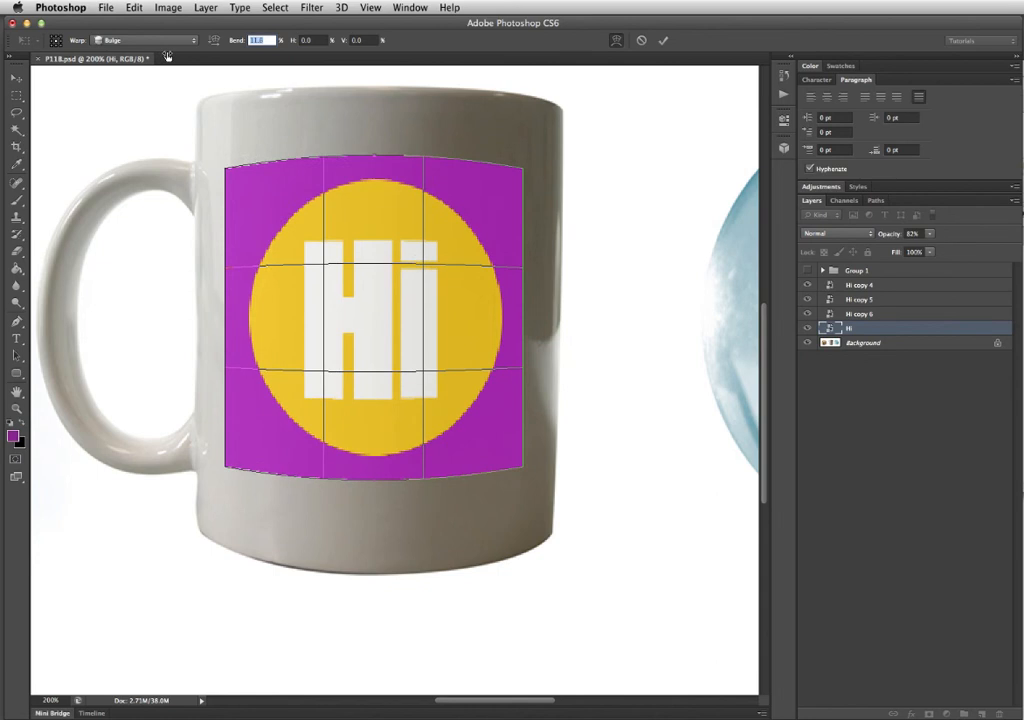
left_click_drag(231, 40, 222, 44)
left_click_drag(491, 299, 497, 305)
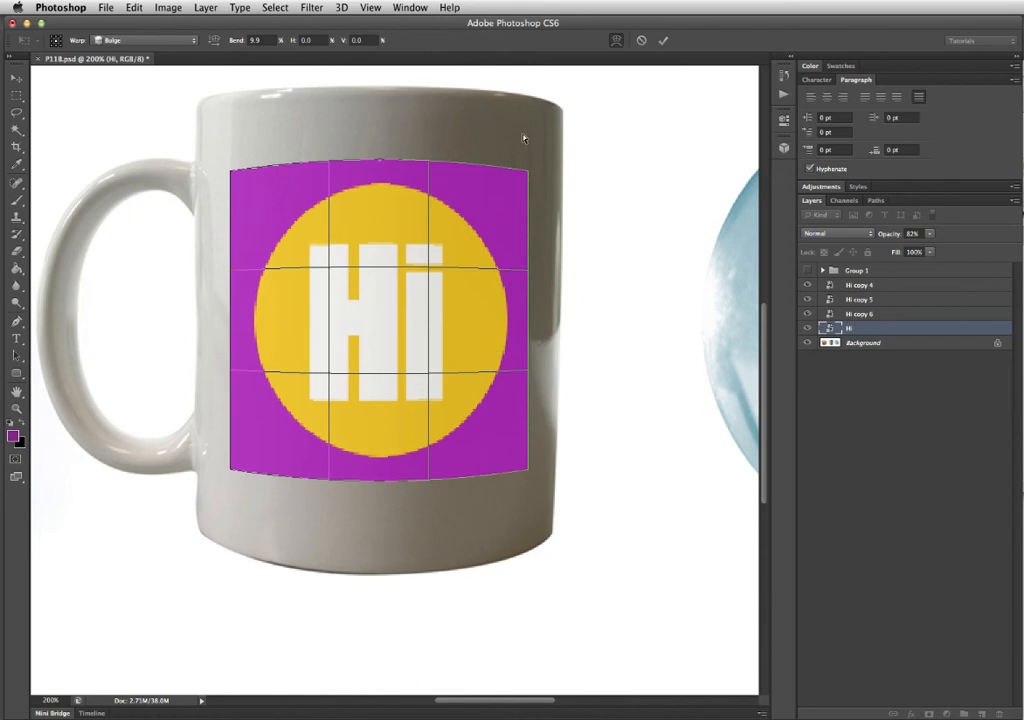
key("Return")
Compare the mug with and without the warped artwork and set the Hi layer's blend mode to Multiply.
key("z")
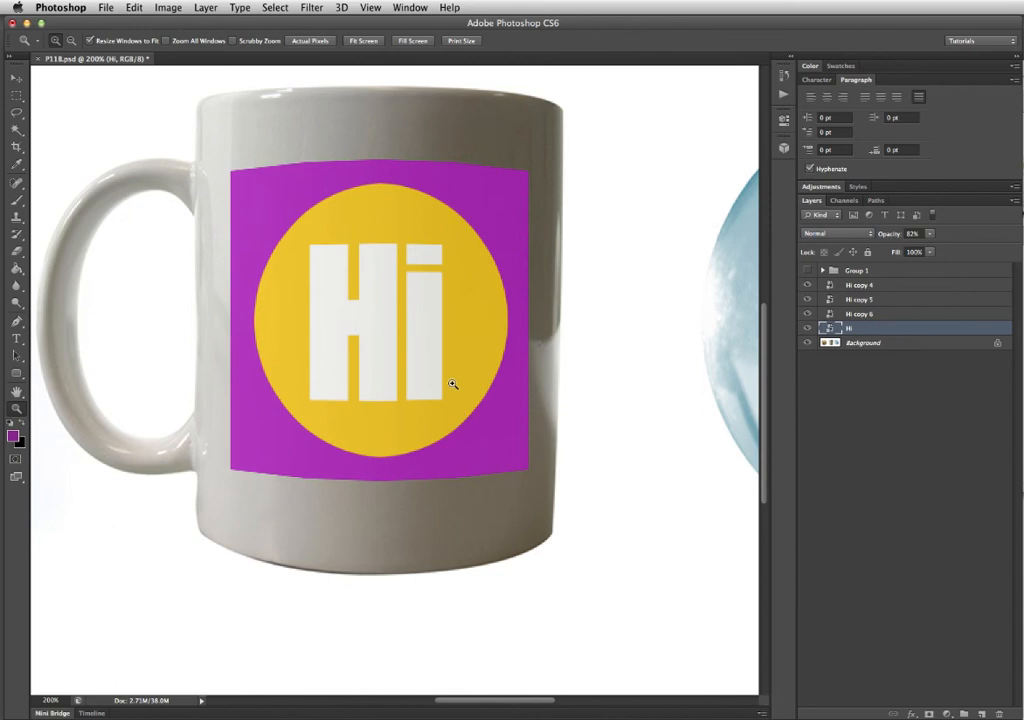
left_click(808, 328)
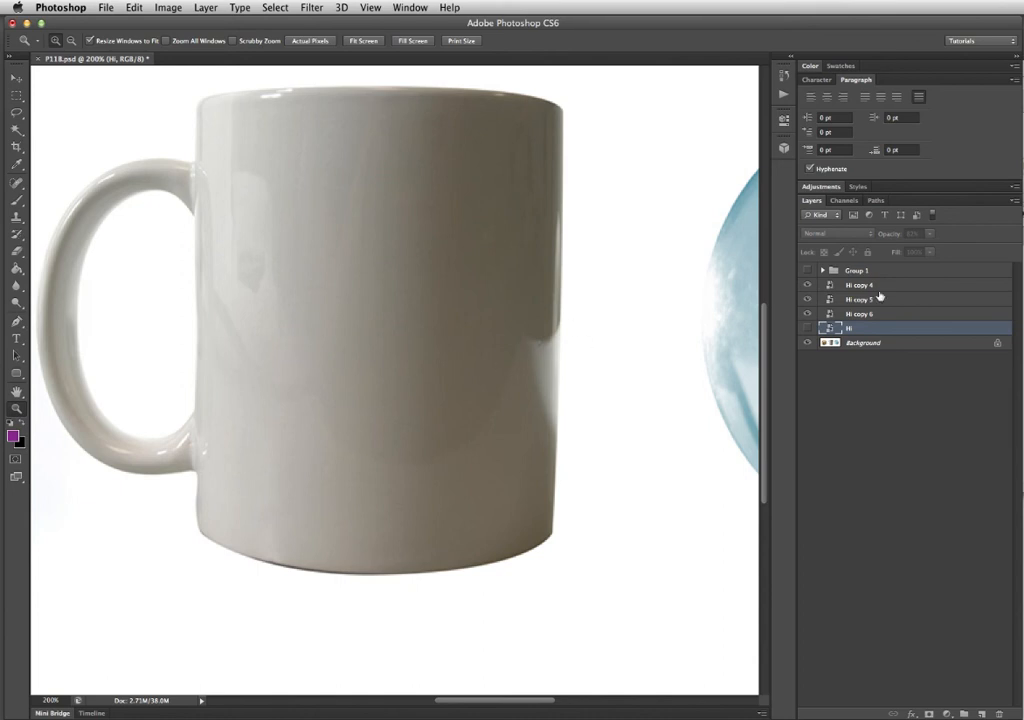
left_click(809, 329)
left_click(809, 329)
left_click(809, 329)
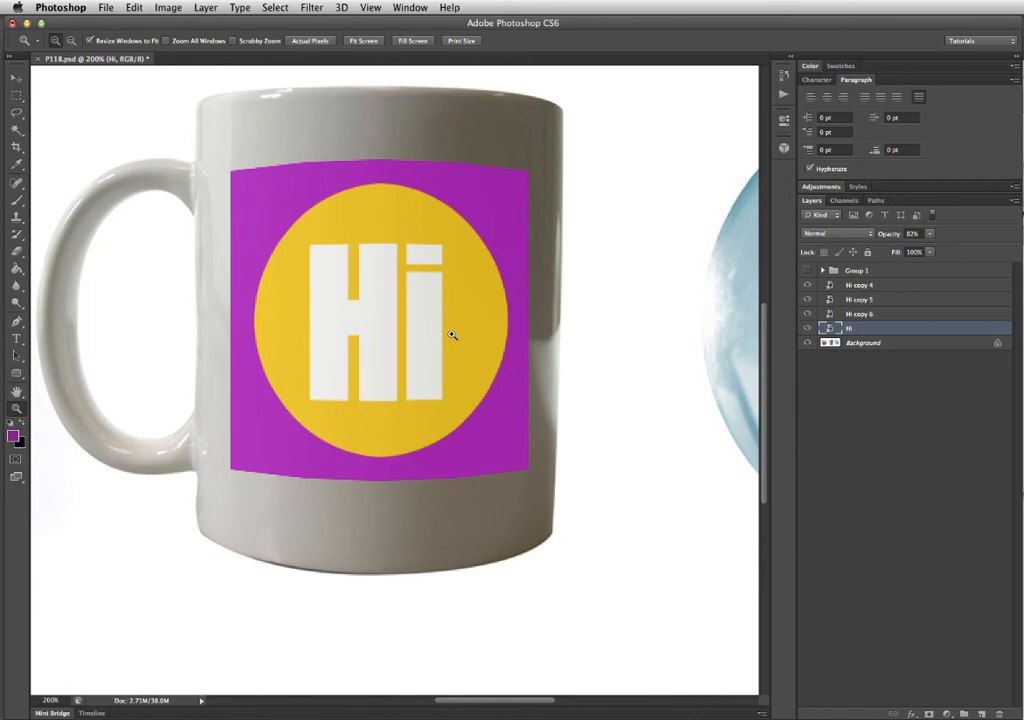
key("v")
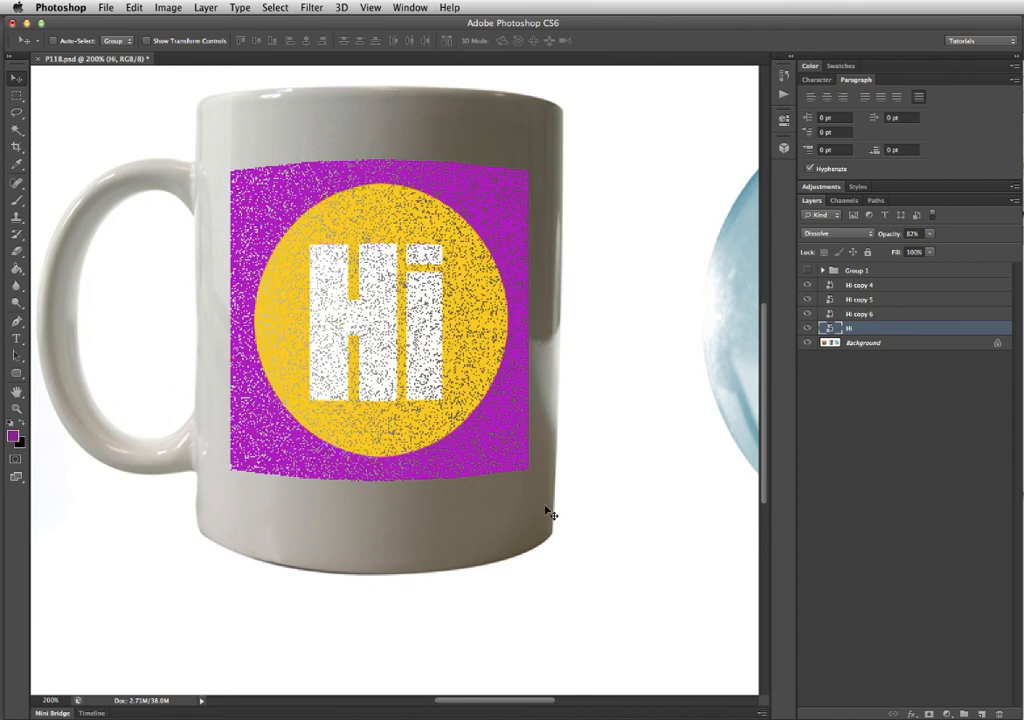
key("shift+plus")
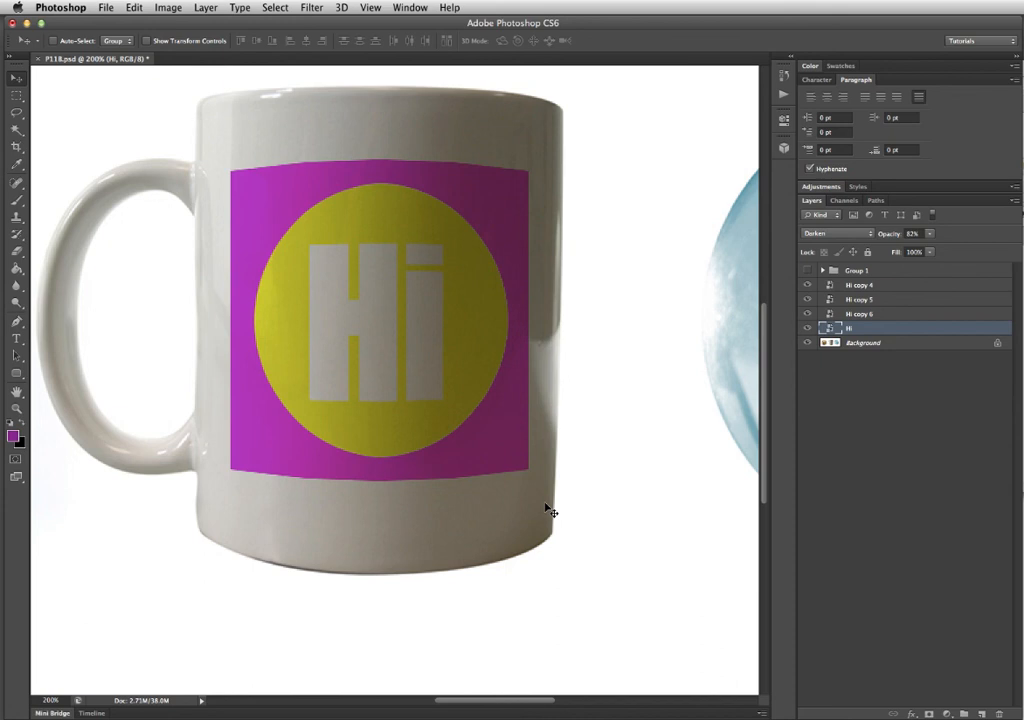
left_click(844, 234)
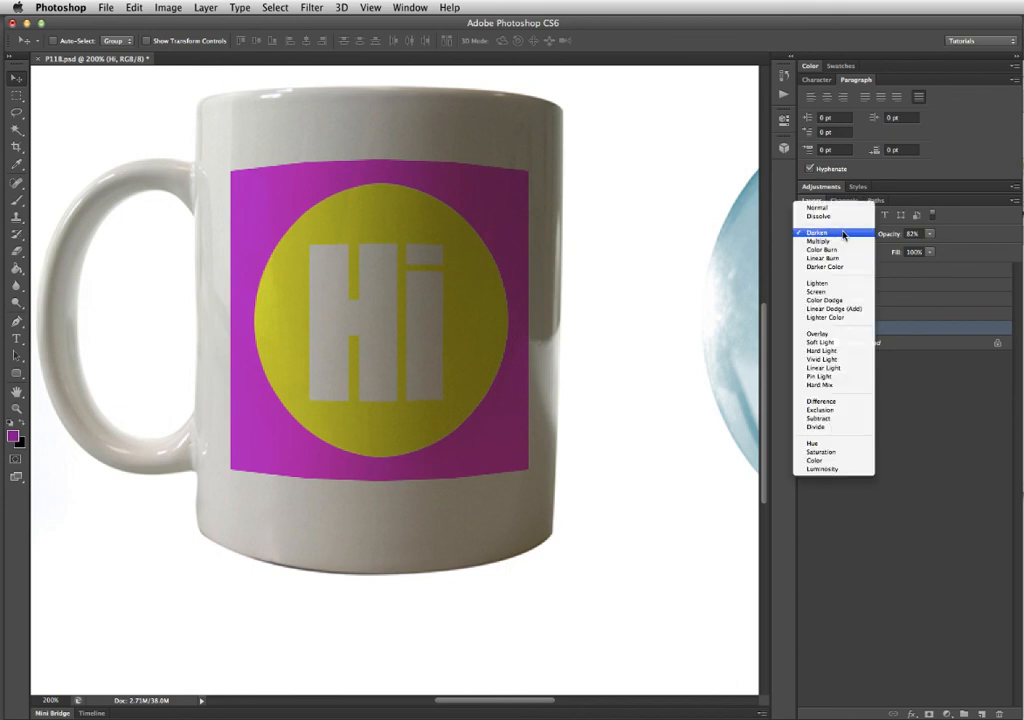
left_click(848, 241)
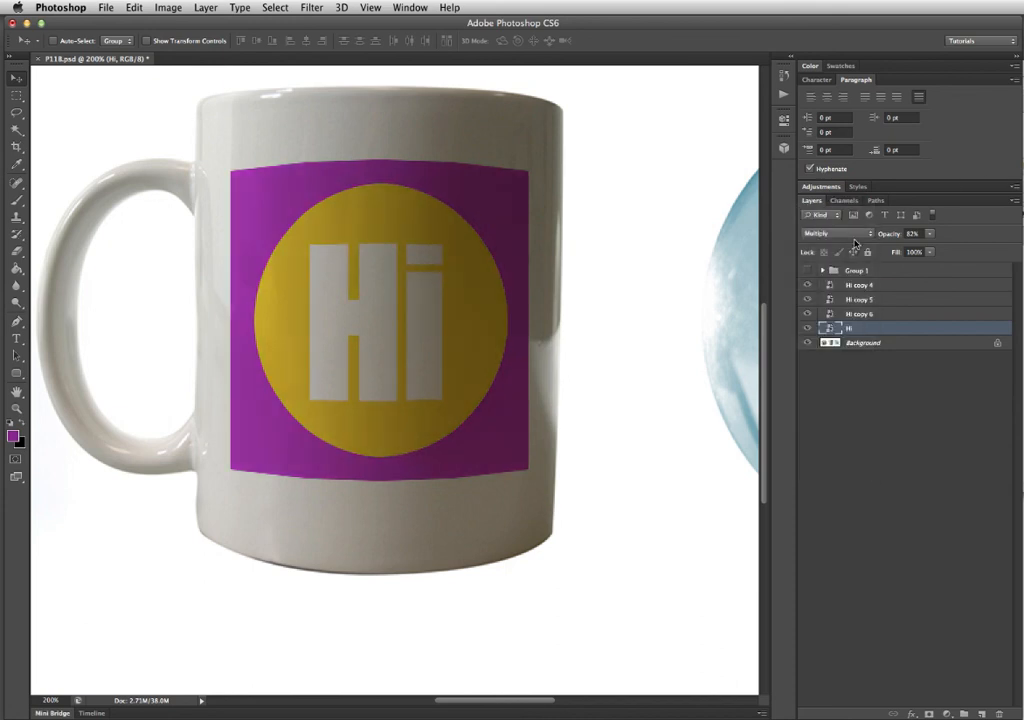
Examine the blended artwork on the mug at 100% and 200% zoom, comparing it with the Hi layer hidden.
key("z")
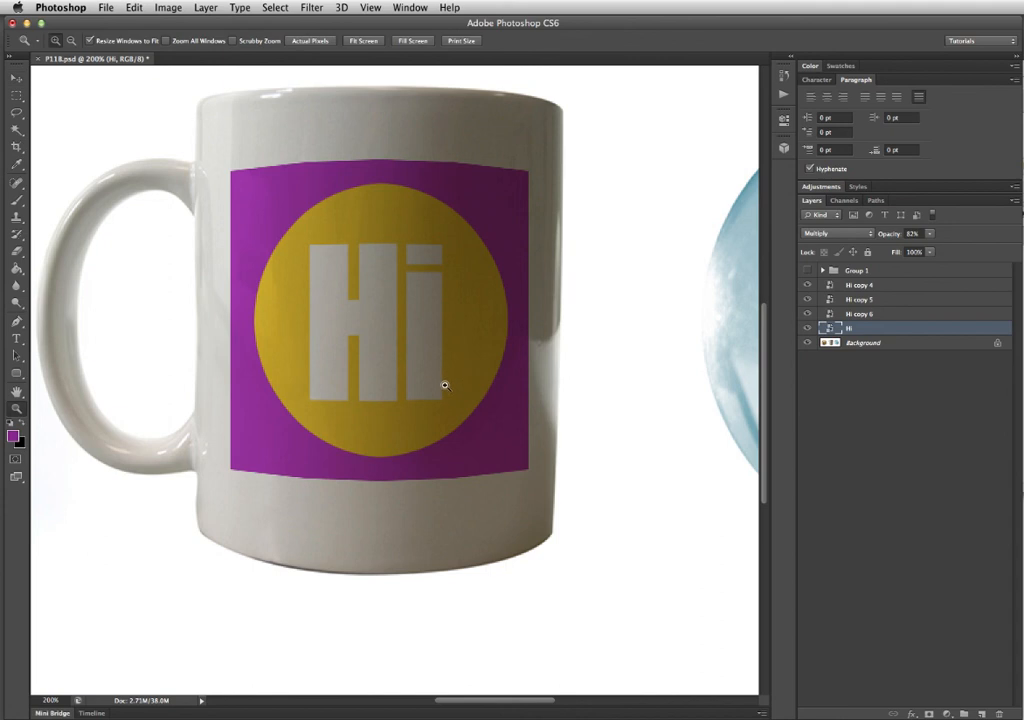
left_click(465, 387, "alt")
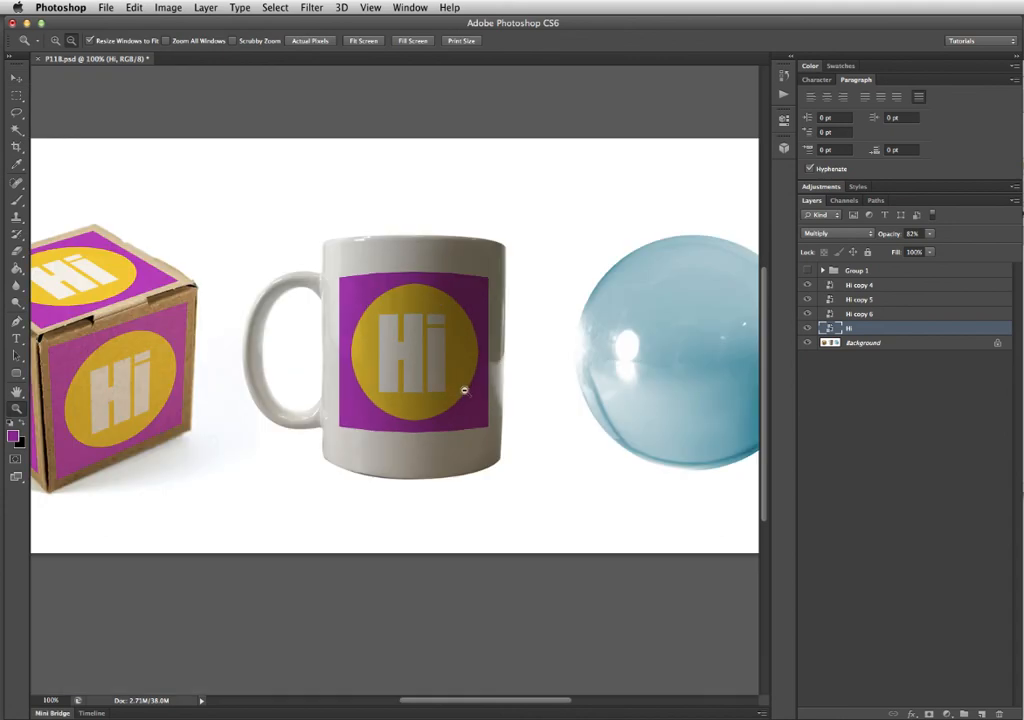
left_click_drag(457, 370, 428, 408)
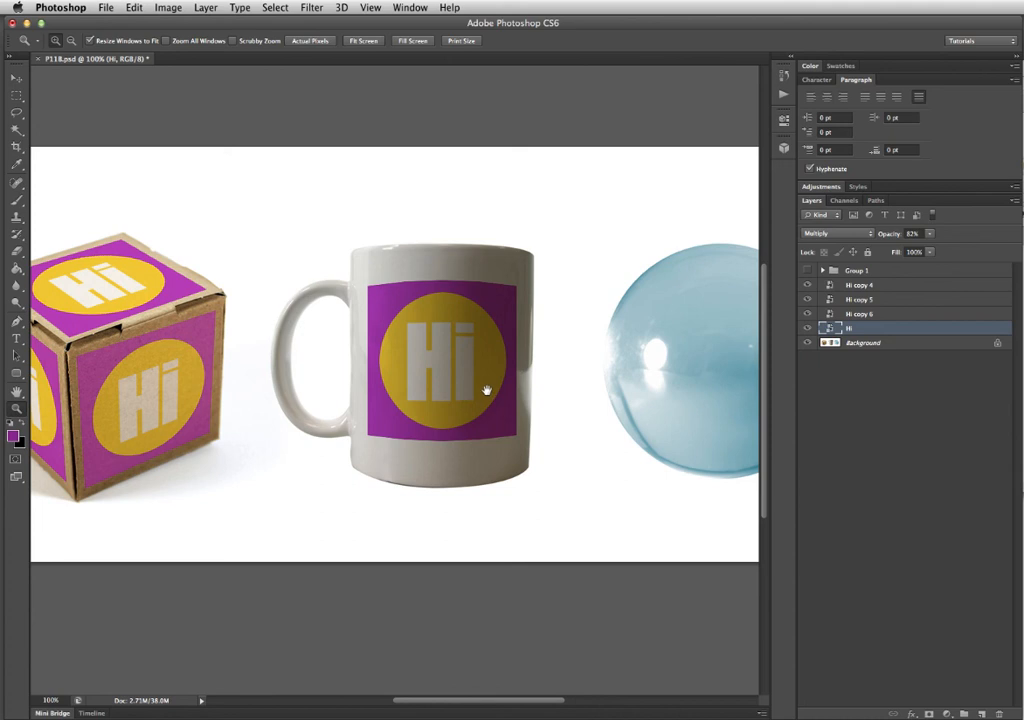
left_click(812, 328)
left_click(812, 328)
left_click(450, 344)
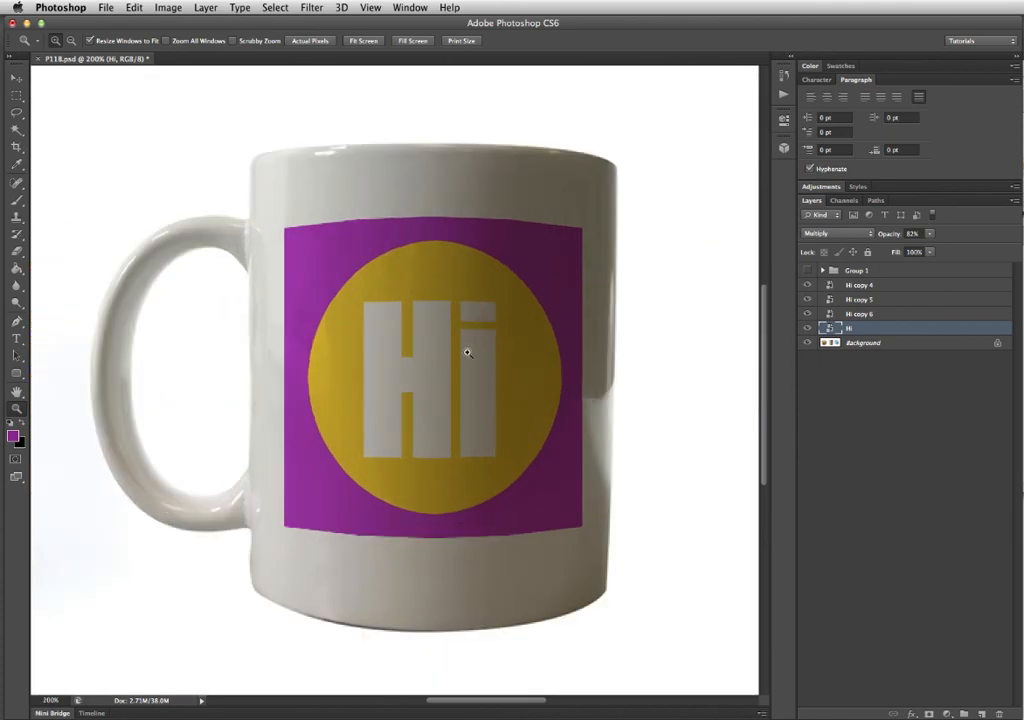
left_click(808, 329)
left_click(808, 329)
left_click(481, 415, "alt")
left_click_drag(489, 418, 461, 416)
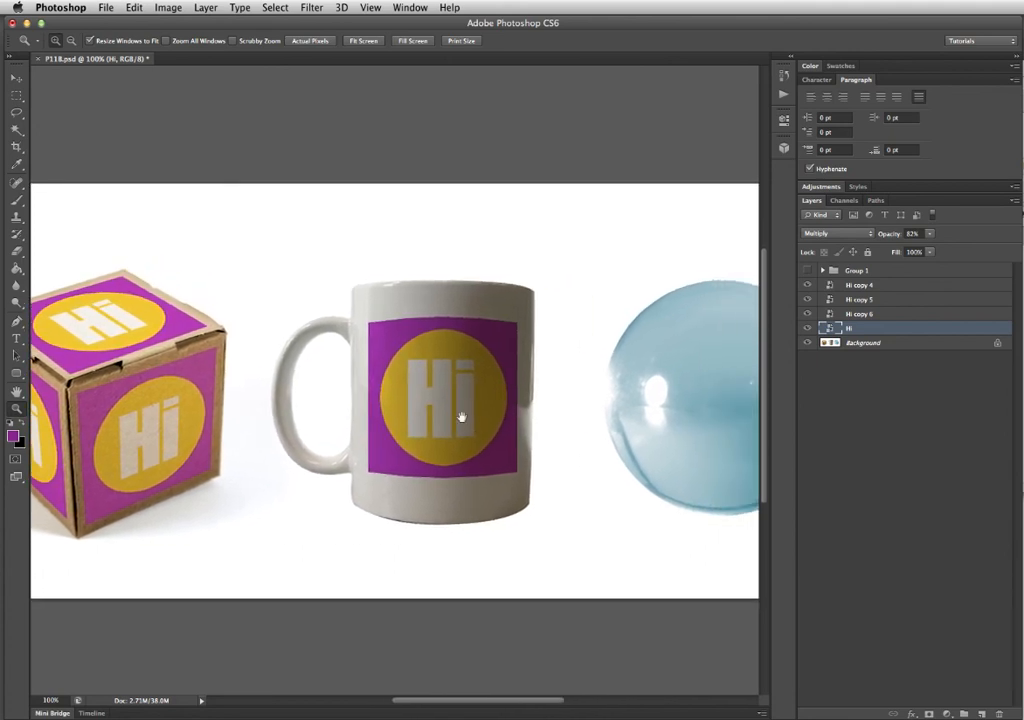